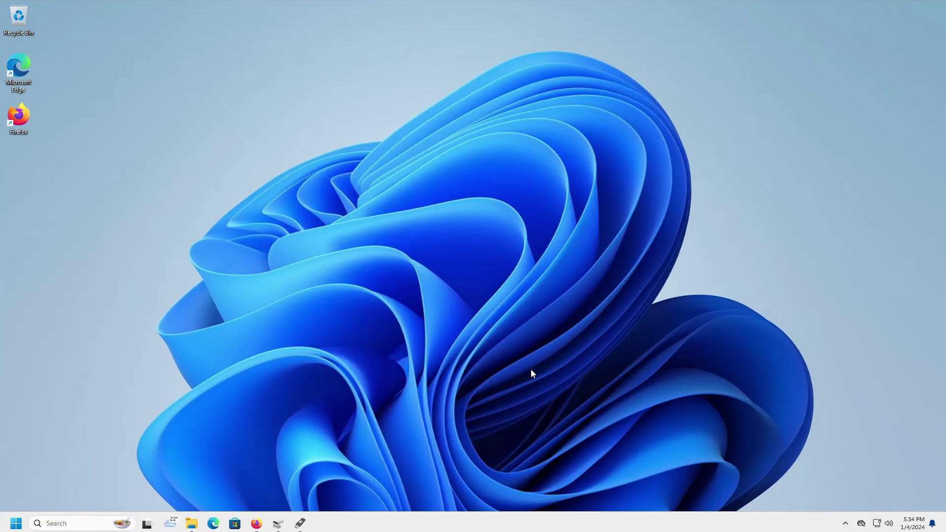
# - Restore Disk Management to check Disk 1's 199.98 GB unallocated space and the 63.98 GB USBDRIVE
pyautogui.click(278, 525)
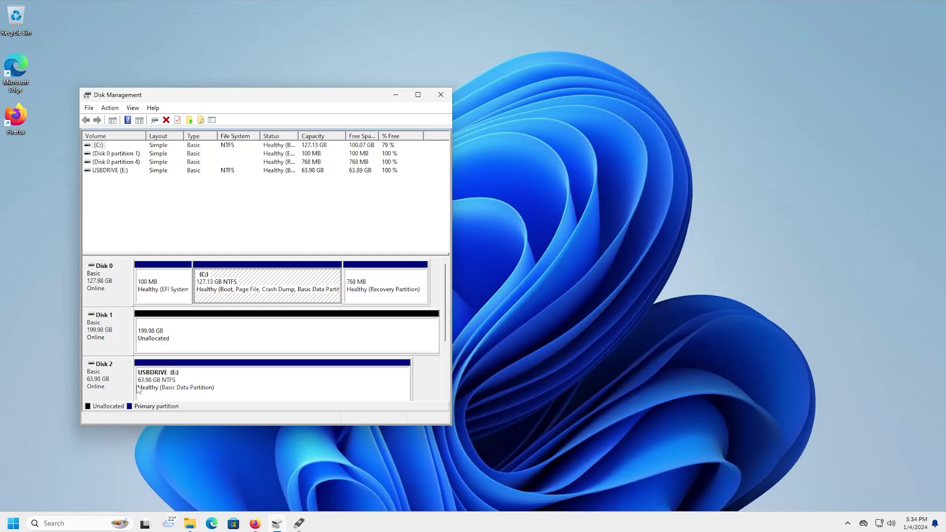
# - Browse the Ubuntu Desktop download page down to the 23.10 release, then view the Rufus 4.3 downloads
pyautogui.click(254, 524)
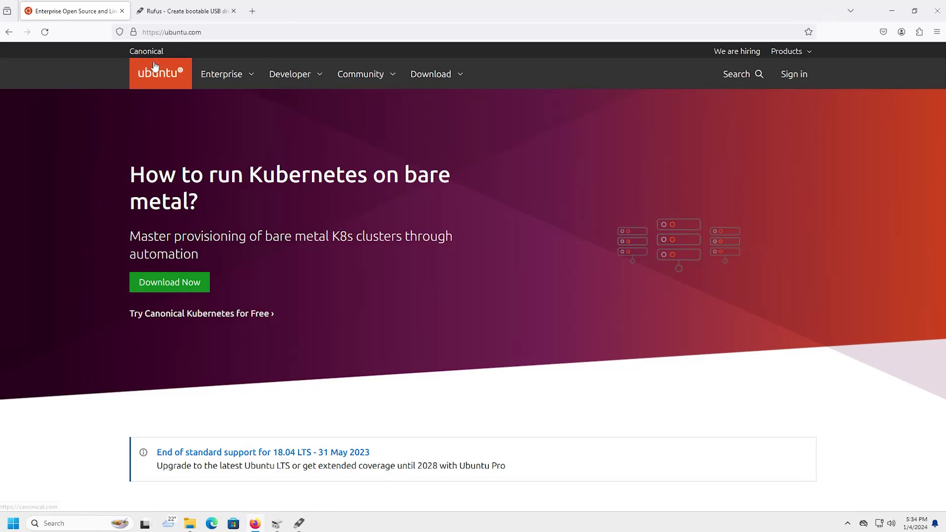
pyautogui.click(438, 77)
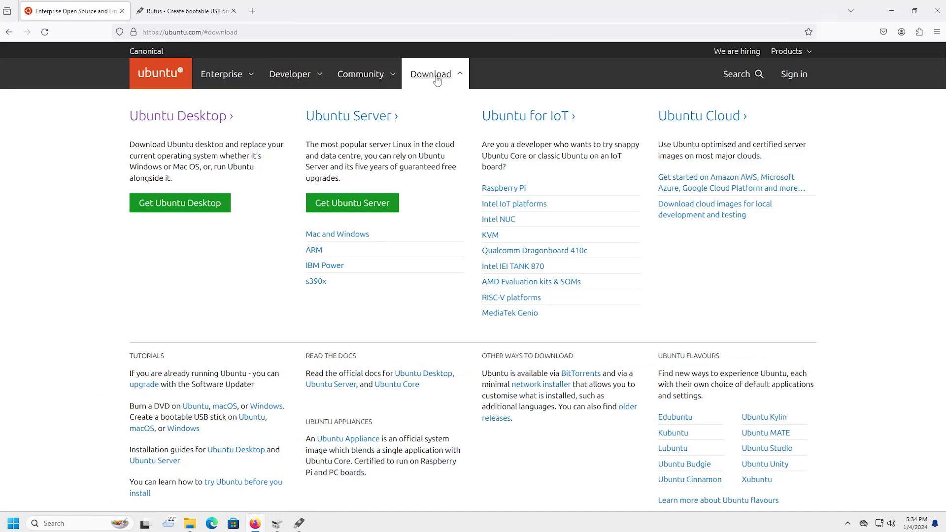
pyautogui.click(177, 205)
pyautogui.scroll(-8, 380, 309)
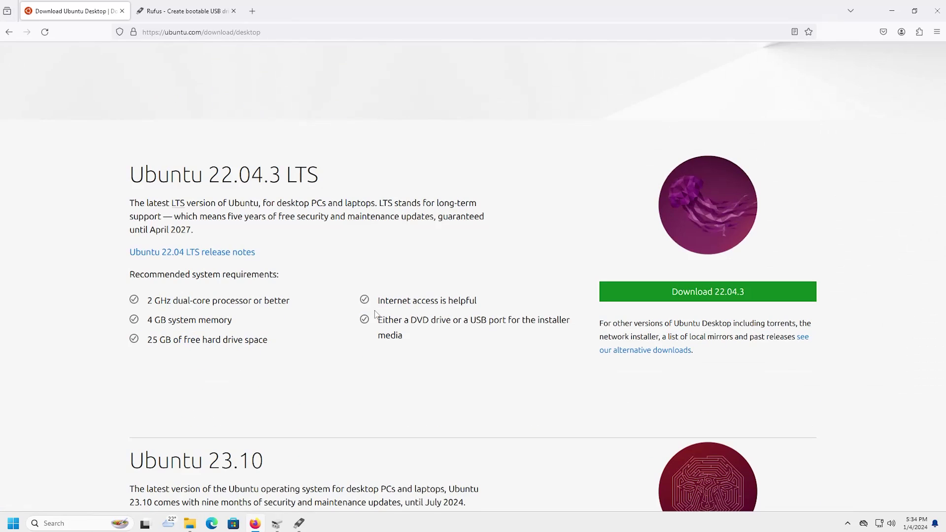
pyautogui.scroll(-2, 389, 298)
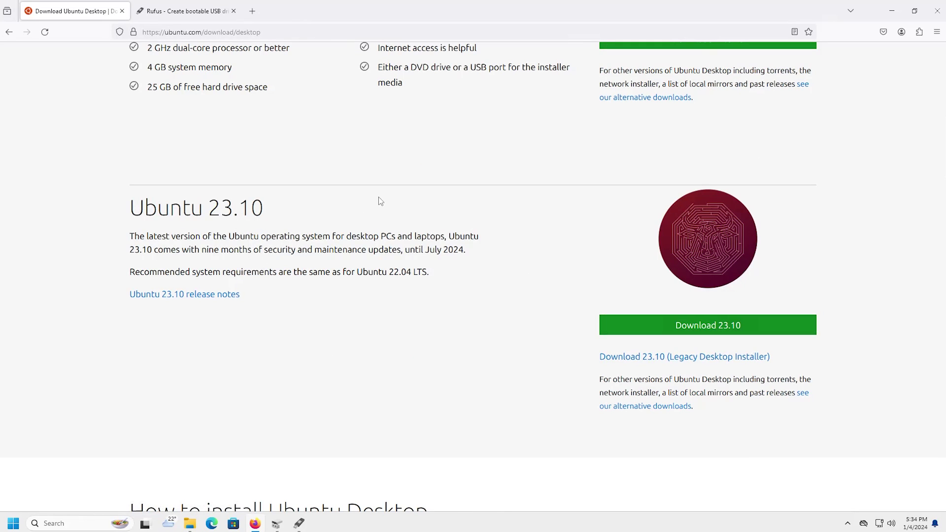
pyautogui.click(184, 12)
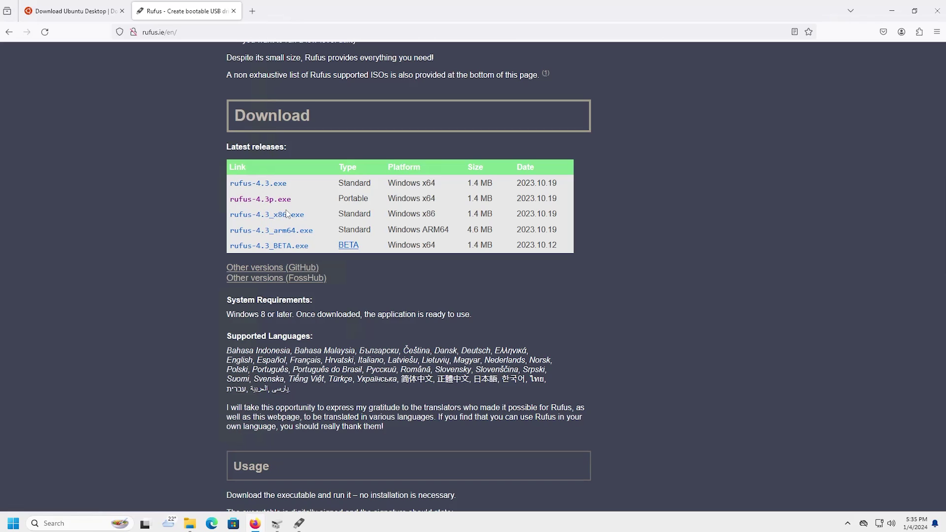
# - Launch rufus-4.3p from Downloads and load the ubuntu-23.10.1-desktop-amd64 ISO
pyautogui.click(190, 523)
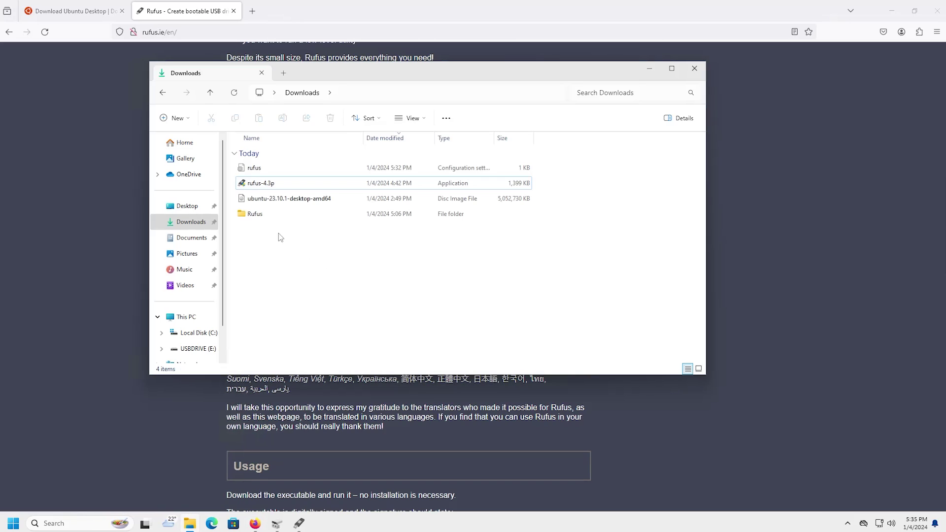
pyautogui.doubleClick(260, 185)
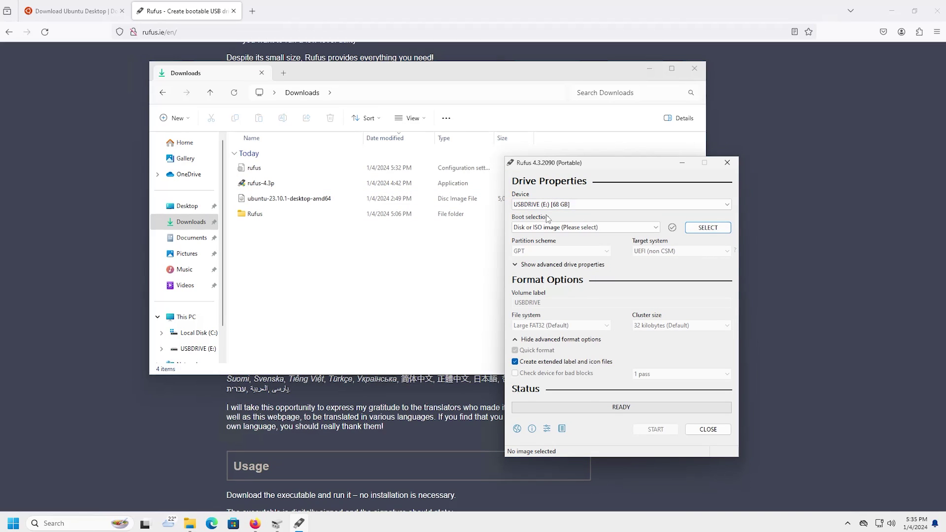
pyautogui.click(707, 228)
pyautogui.doubleClick(602, 266)
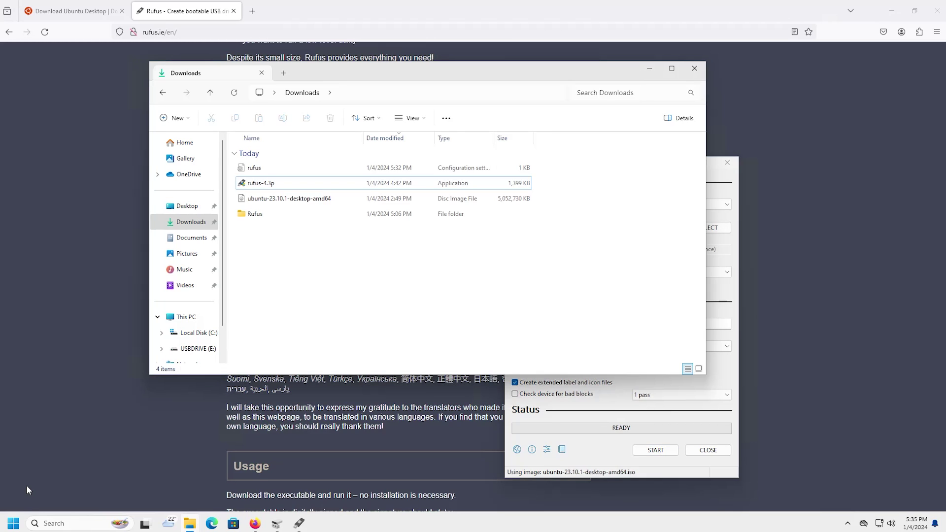
# - Restart Windows to boot from the Ubuntu USB drive
pyautogui.rightClick(13, 524)
pyautogui.moveTo(69, 485)
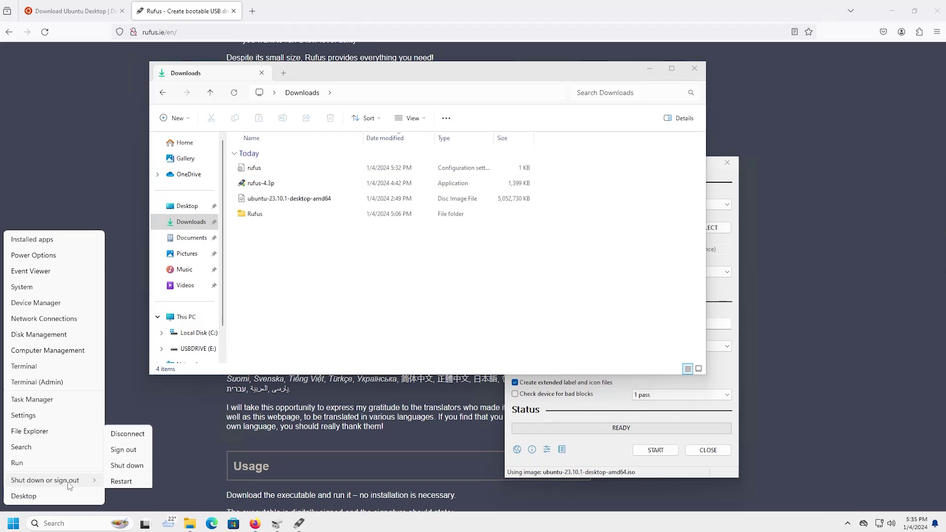
pyautogui.click(126, 480)
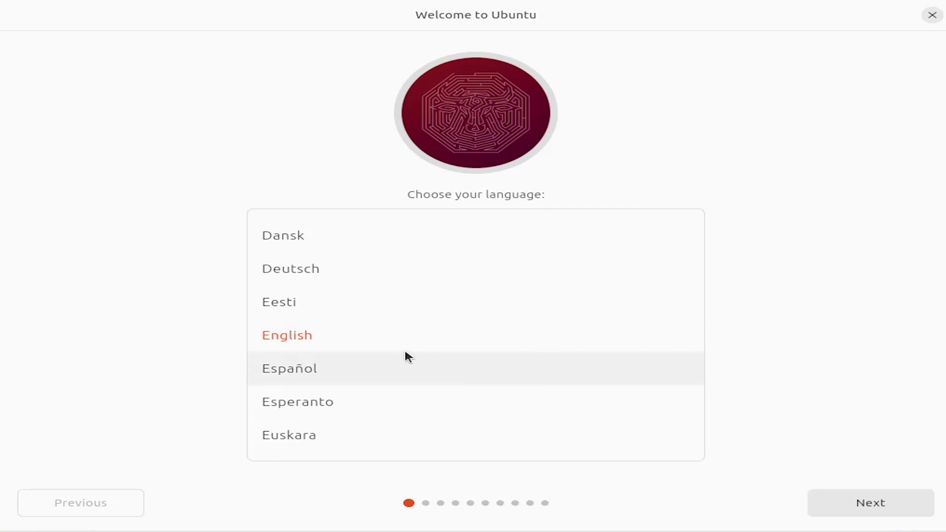
# - Choose English and Install Ubuntu, keeping the English (US) keyboard layout
pyautogui.click(885, 501)
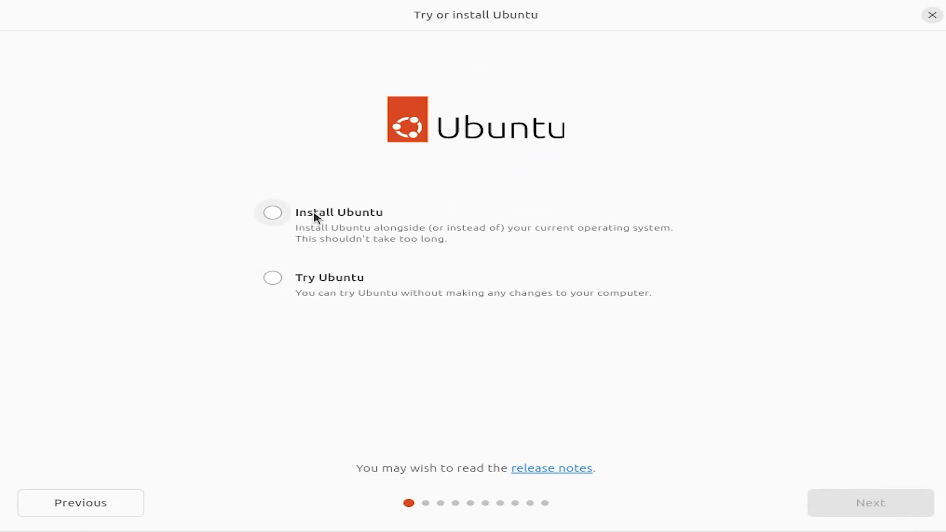
pyautogui.click(317, 215)
pyautogui.click(867, 504)
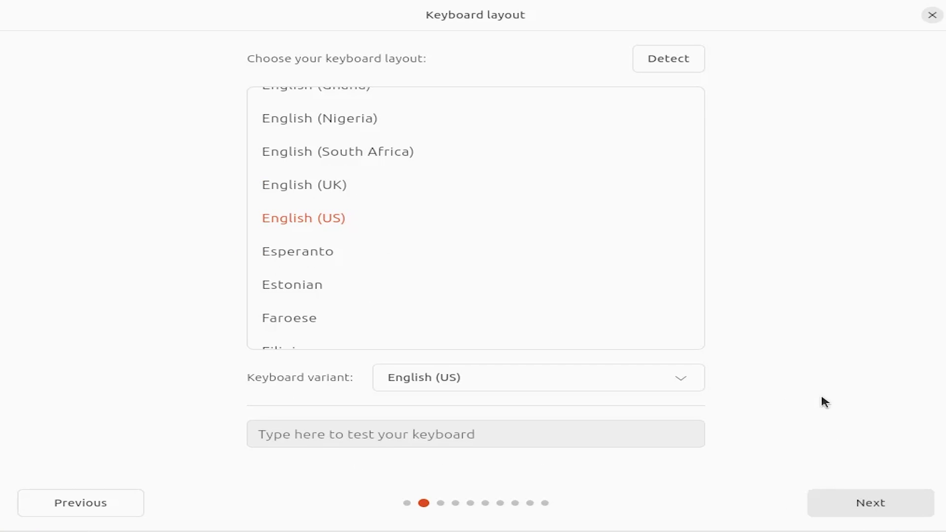
pyautogui.click(857, 503)
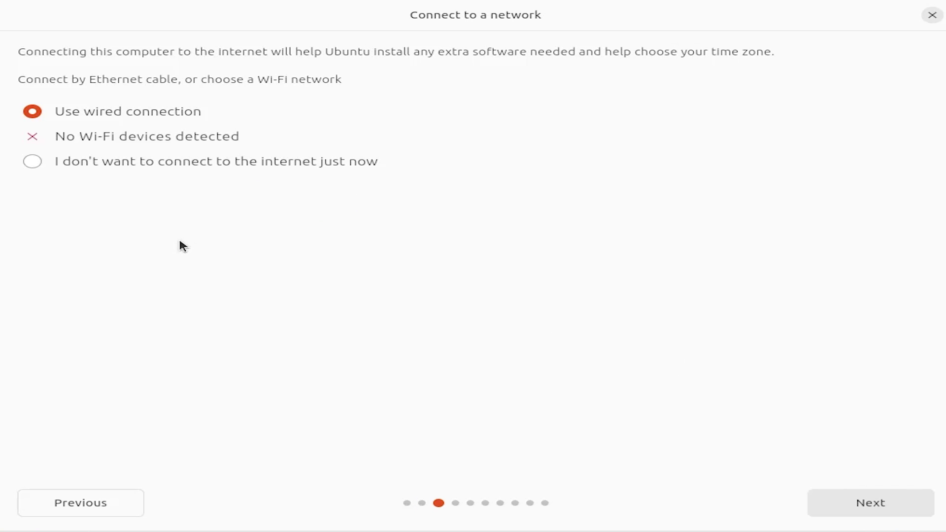
# - Keep the wired connection, skip the installer update, and enable third-party graphics and Wi-Fi drivers
pyautogui.click(904, 507)
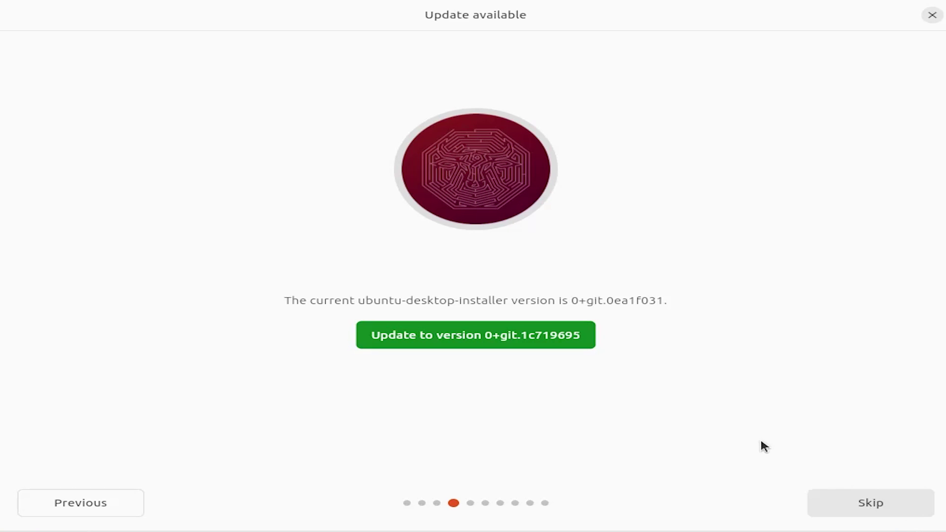
pyautogui.click(852, 501)
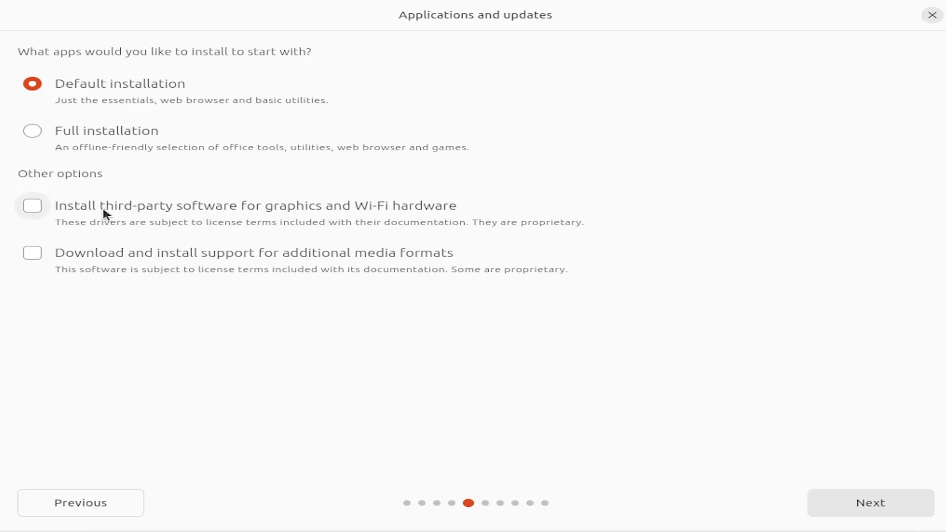
pyautogui.click(35, 206)
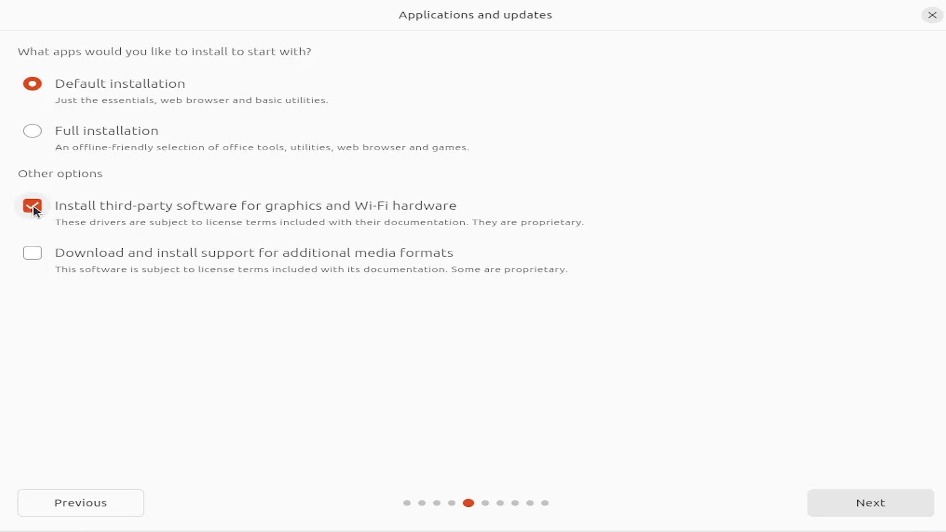
pyautogui.click(855, 510)
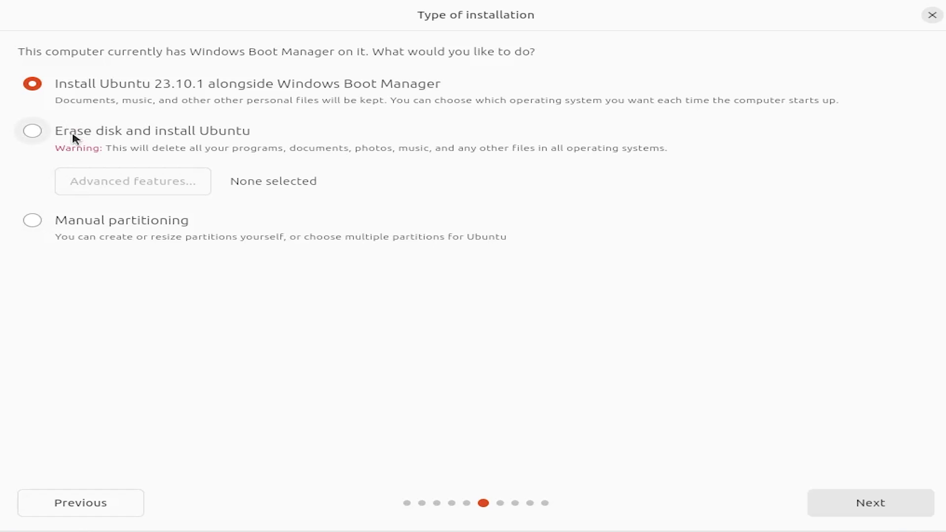
# - Choose Erase disk and install Ubuntu on the 214.75 GB sdb drive
pyautogui.click(33, 131)
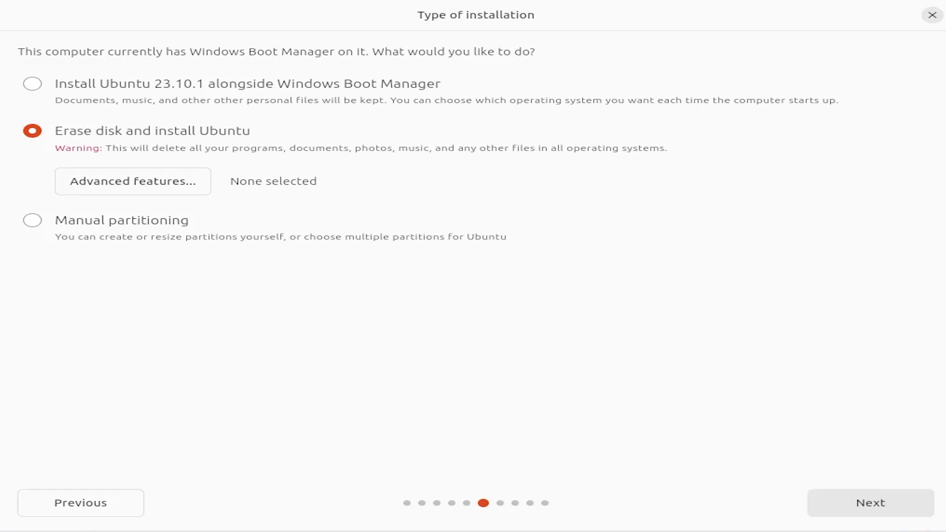
pyautogui.click(871, 502)
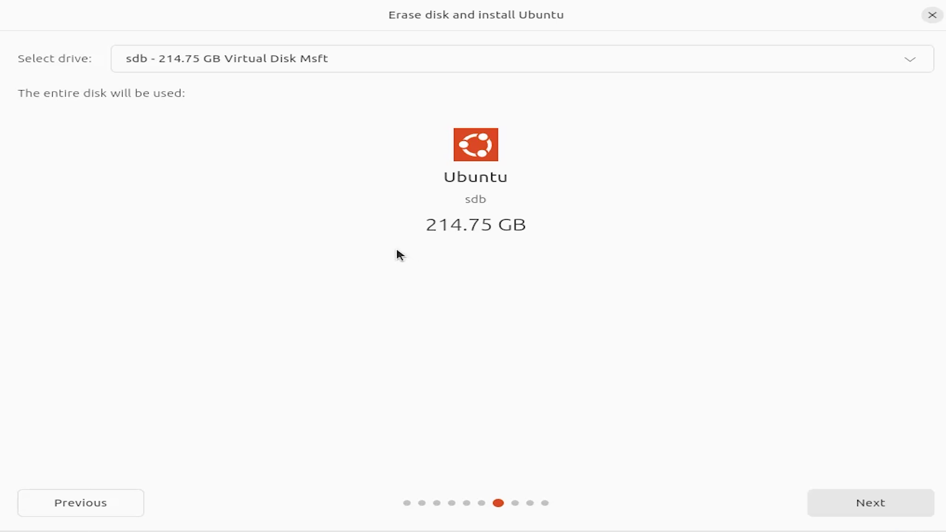
pyautogui.click(294, 54)
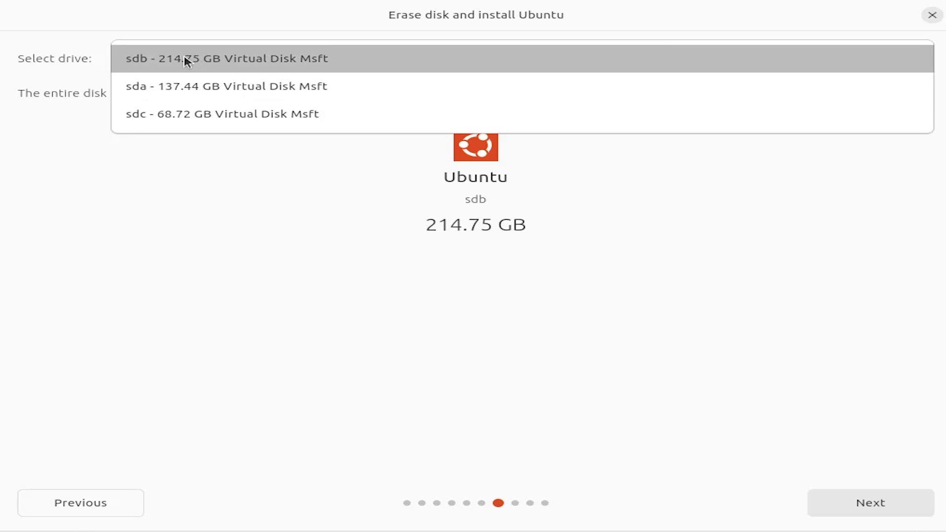
pyautogui.click(185, 59)
pyautogui.click(876, 514)
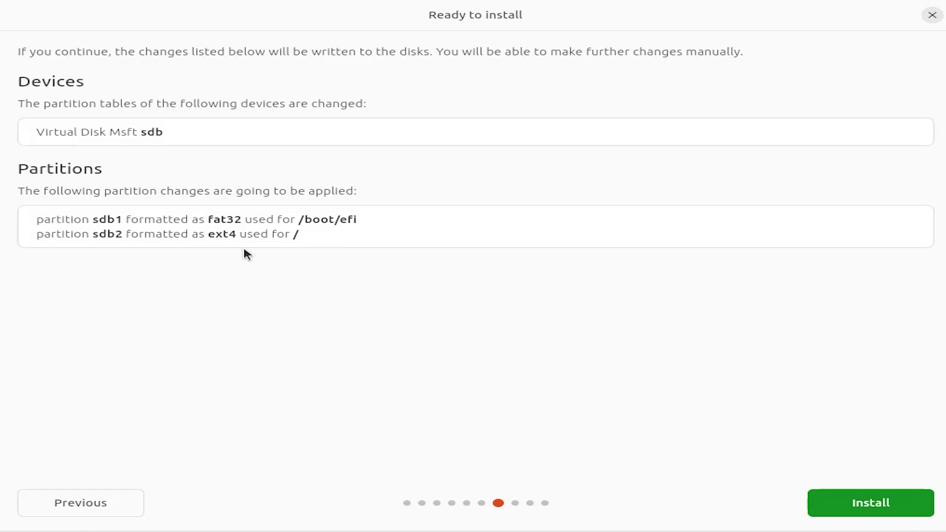
# - Approve the sdb partition plan, keep Los Angeles timezone and account details, and choose the Dark theme
pyautogui.click(869, 504)
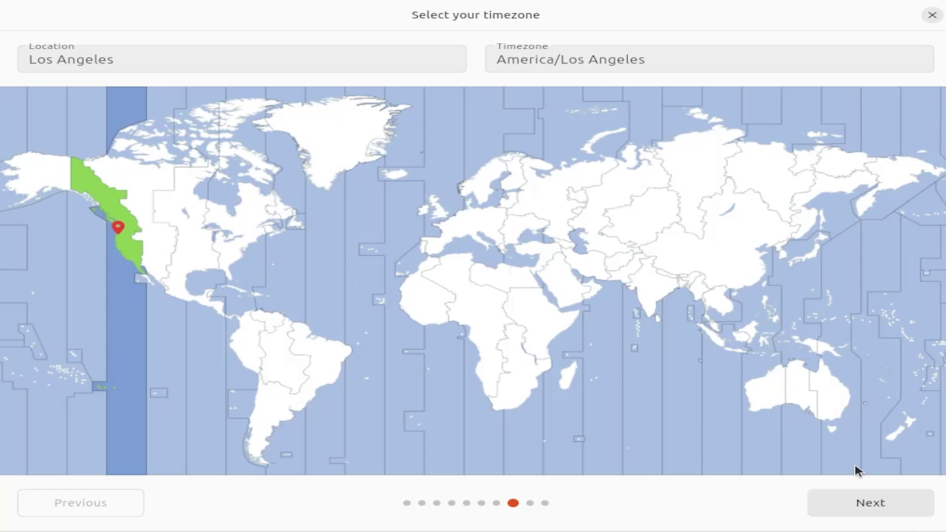
pyautogui.click(874, 505)
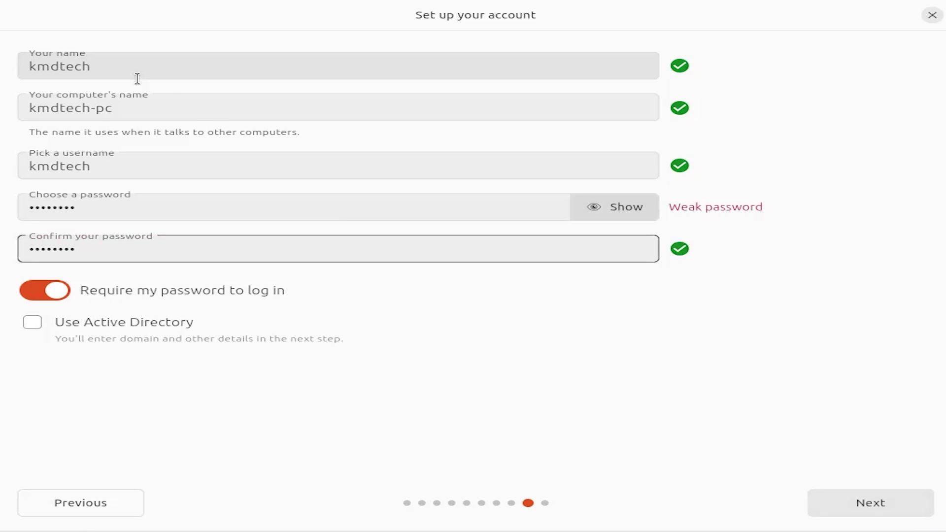
pyautogui.click(892, 510)
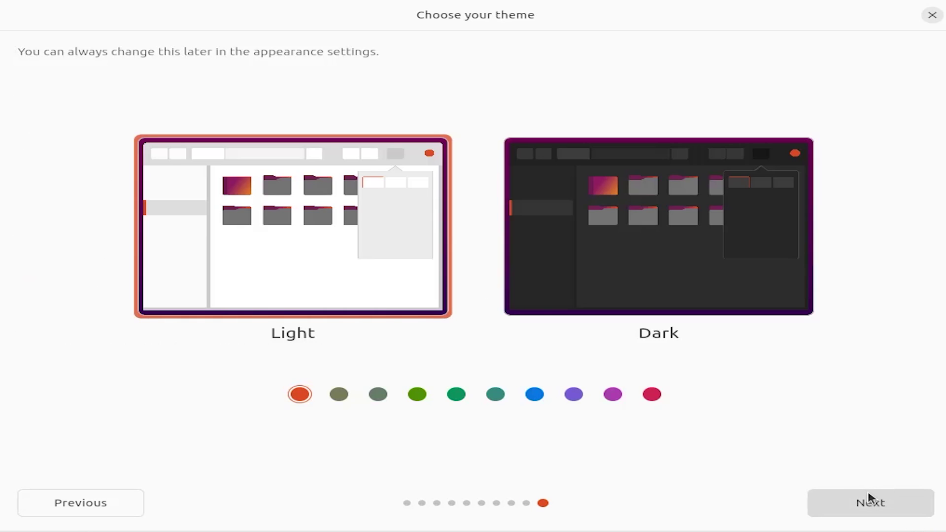
pyautogui.click(608, 238)
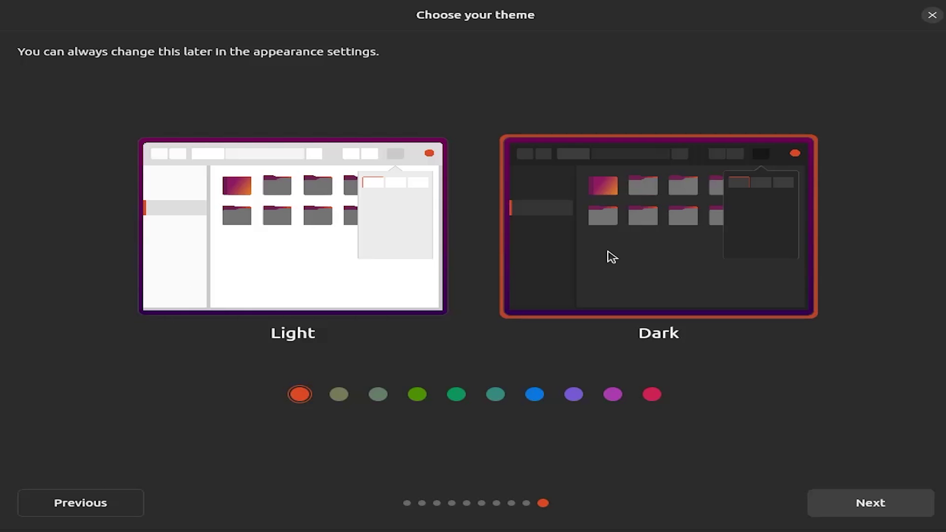
pyautogui.click(880, 507)
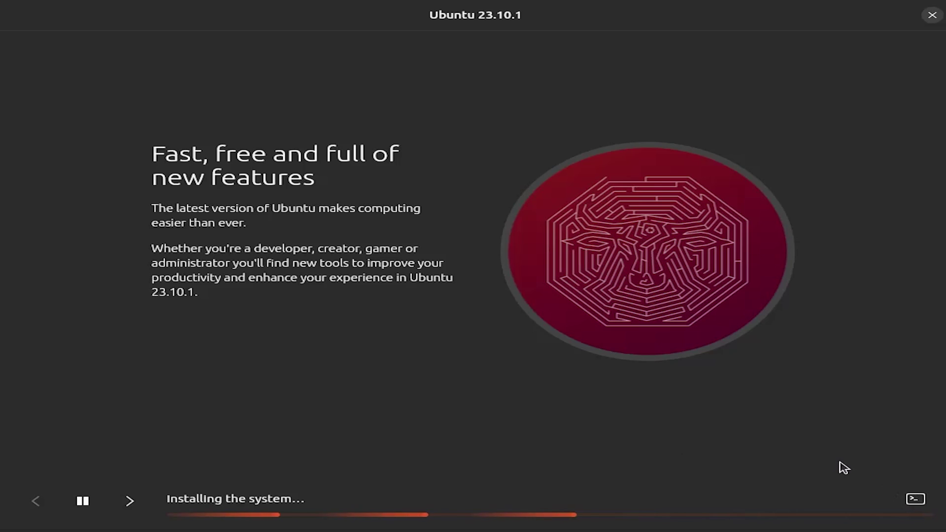
# - Show and hide the installation log while Ubuntu 23.10.1 finishes installing
pyautogui.click(917, 503)
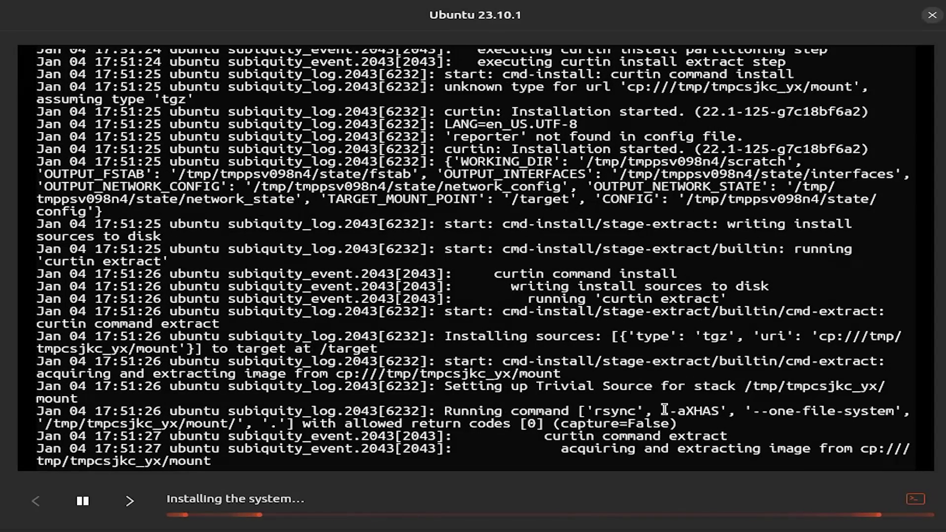
pyautogui.click(915, 499)
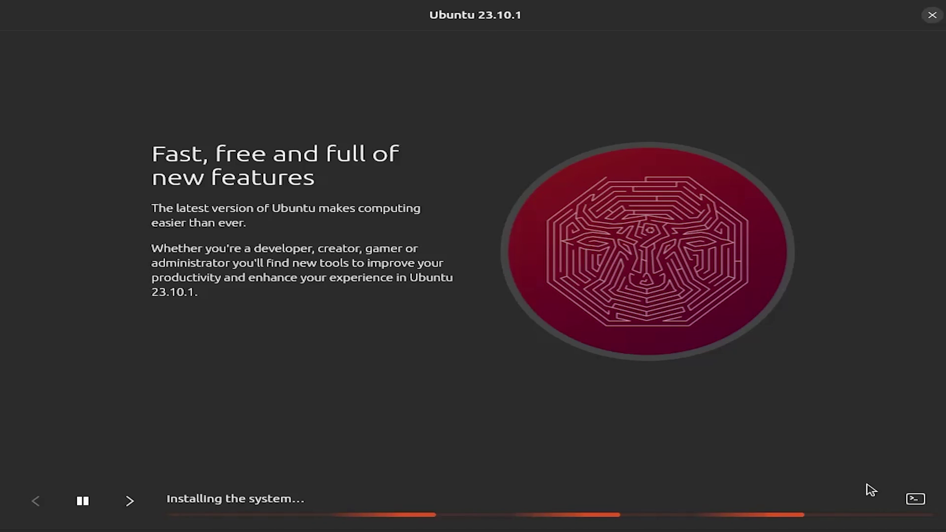
pyautogui.press('Right')
pyautogui.press('Right')
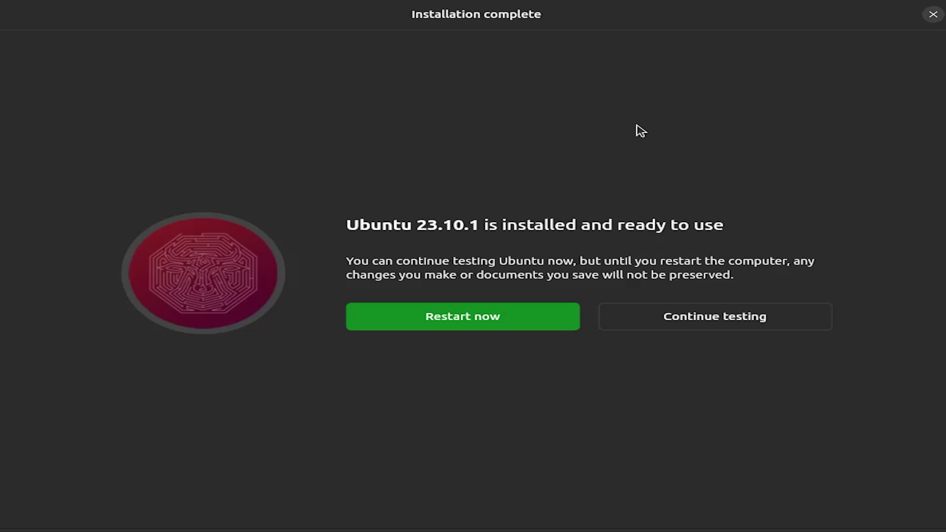
# - Reboot without the USB and start Ubuntu from the GRUB menu instead of Windows Boot Manager
pyautogui.click(445, 324)
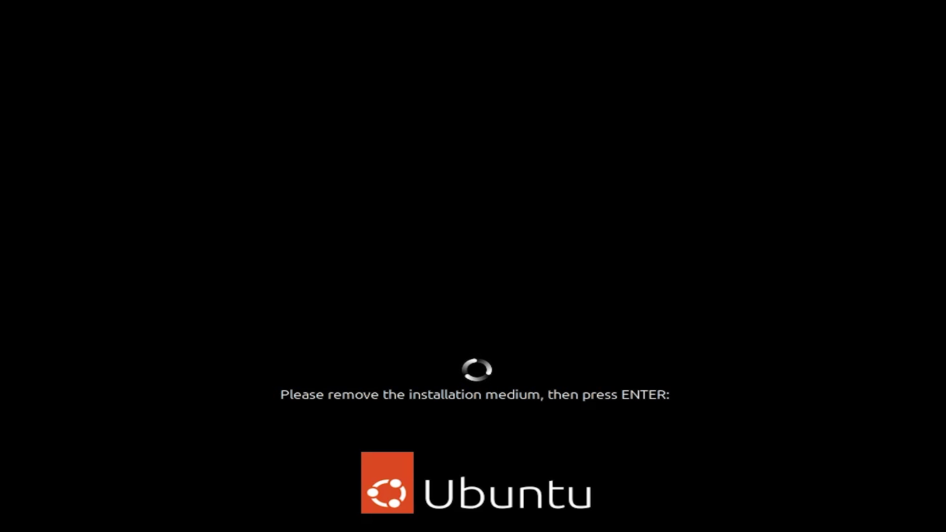
pyautogui.press('Return')
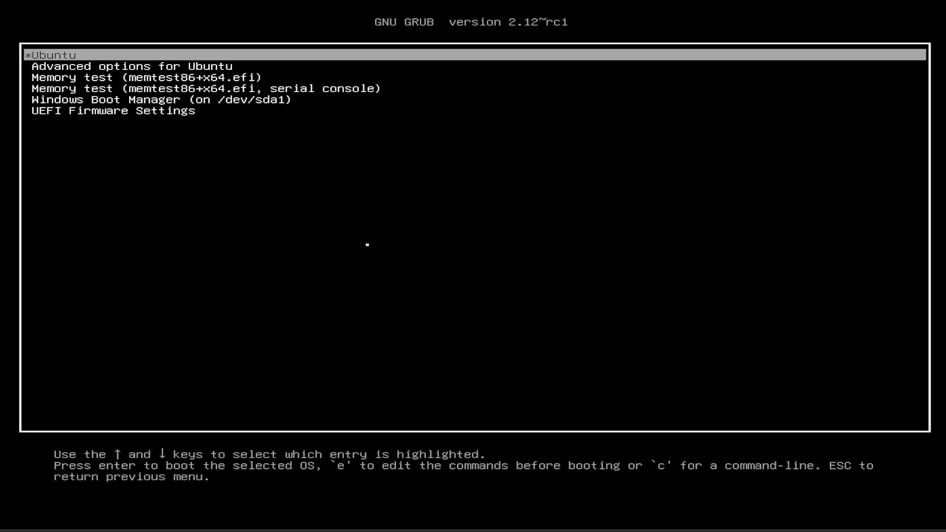
pyautogui.press('Down')
pyautogui.press('Down')
pyautogui.press('Down')
pyautogui.press('Down')
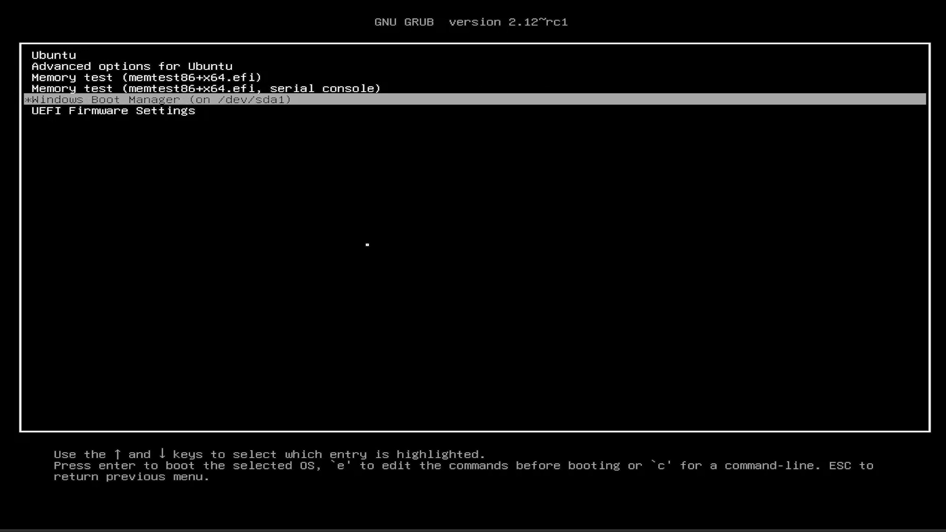
pyautogui.press('Up')
pyautogui.press('Up')
pyautogui.press('Up')
pyautogui.press('Up')
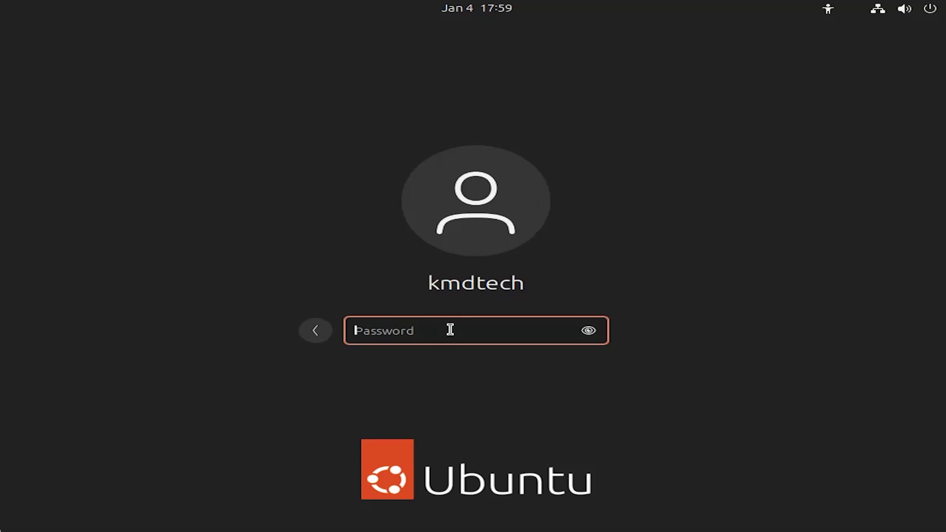
# - Log in with the account password, correcting a mistyped attempt
pyautogui.write('****')
pyautogui.press('BackSpace')
pyautogui.press('BackSpace')
pyautogui.press('BackSpace')
pyautogui.write('*******')
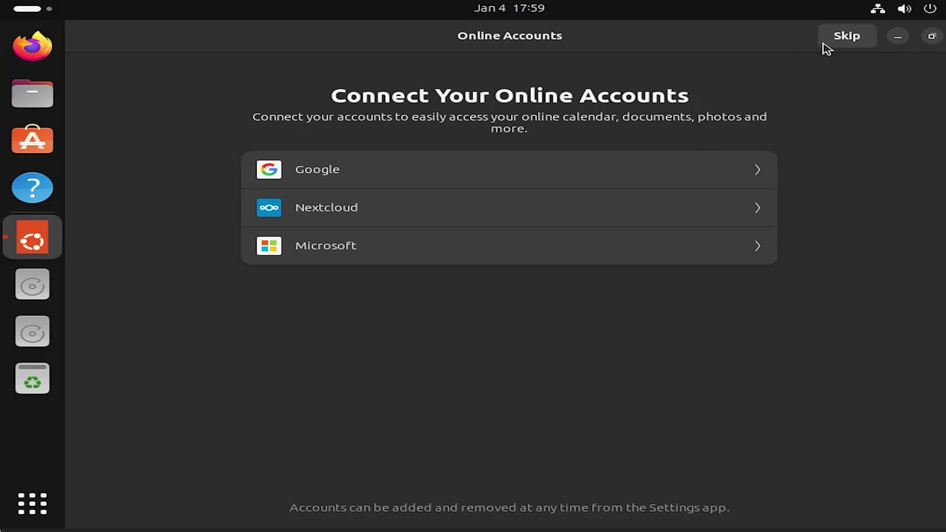
# - Skip online accounts, decline sending system info, and finish the initial setup
pyautogui.click(837, 42)
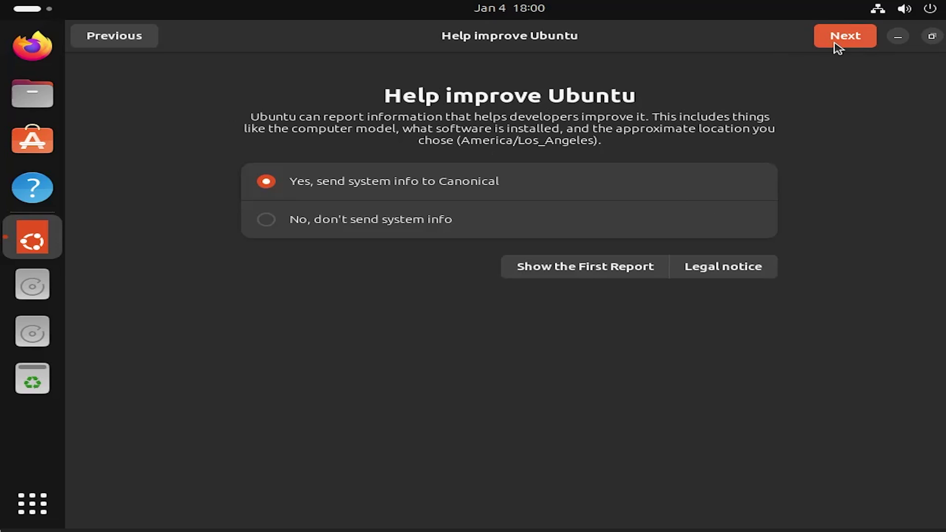
pyautogui.click(335, 225)
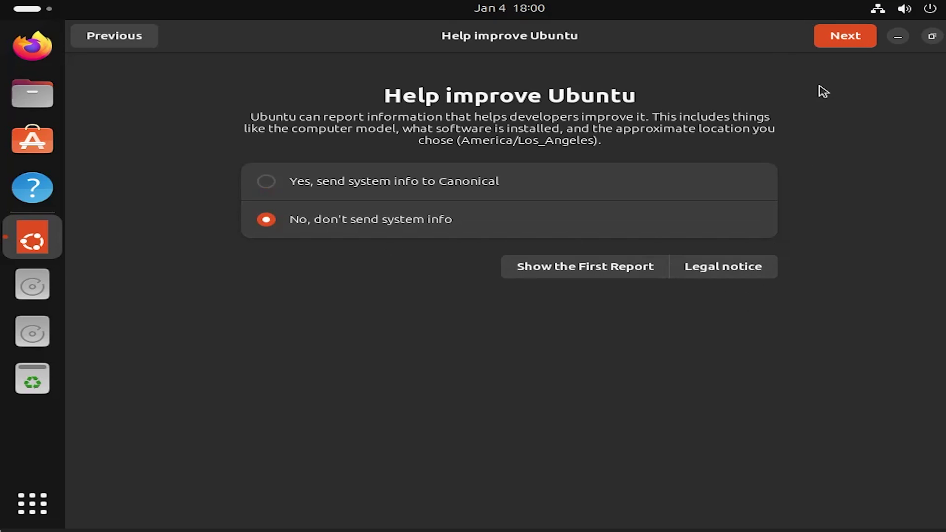
pyautogui.click(845, 38)
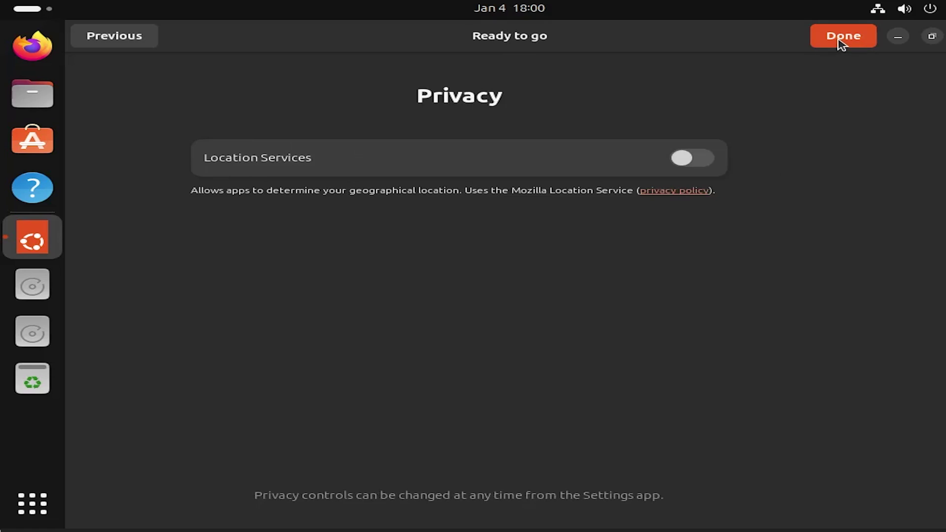
pyautogui.click(840, 41)
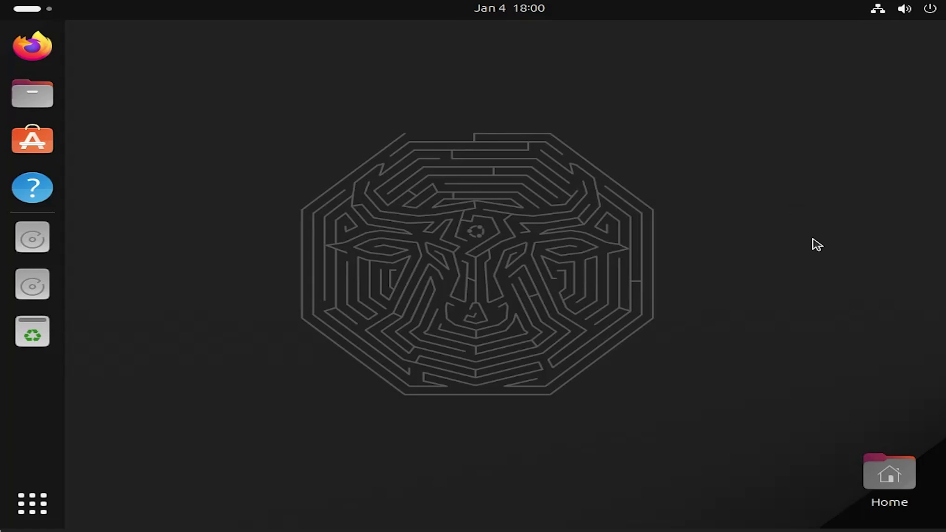
# - Restart Ubuntu from the quick settings power menu
pyautogui.click(927, 13)
pyautogui.click(911, 52)
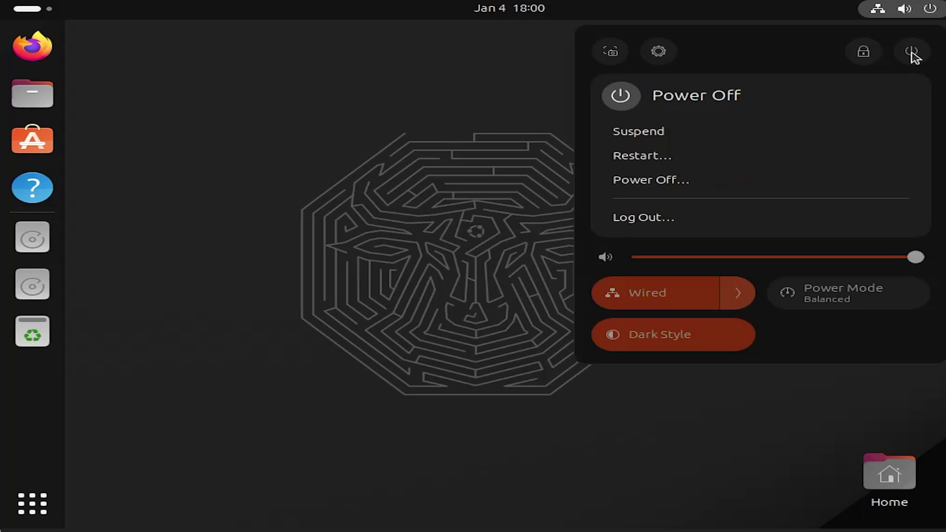
pyautogui.click(704, 165)
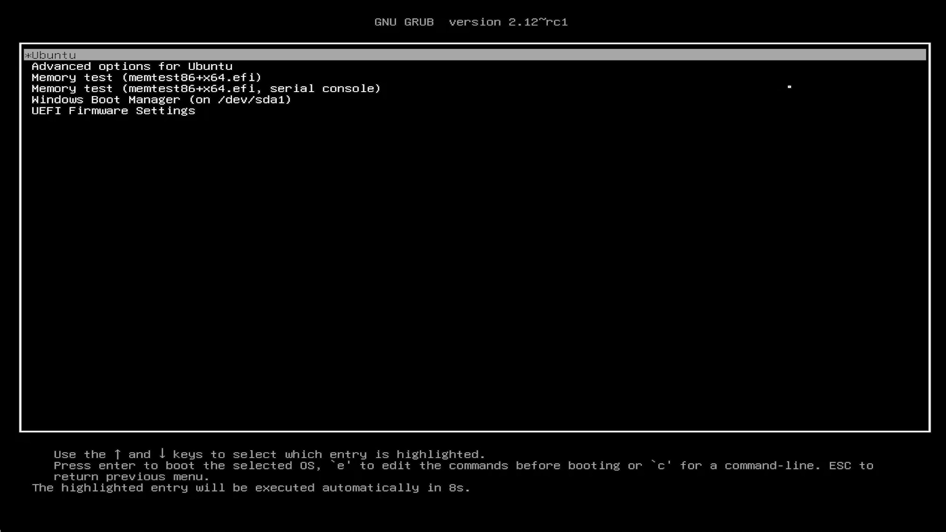
# - Highlight the Windows Boot Manager (on /dev/sda1) entry in GRUB, halting the automatic-boot countdown
pyautogui.press('Down')
pyautogui.press('Down')
pyautogui.press('Down')
pyautogui.press('Down')
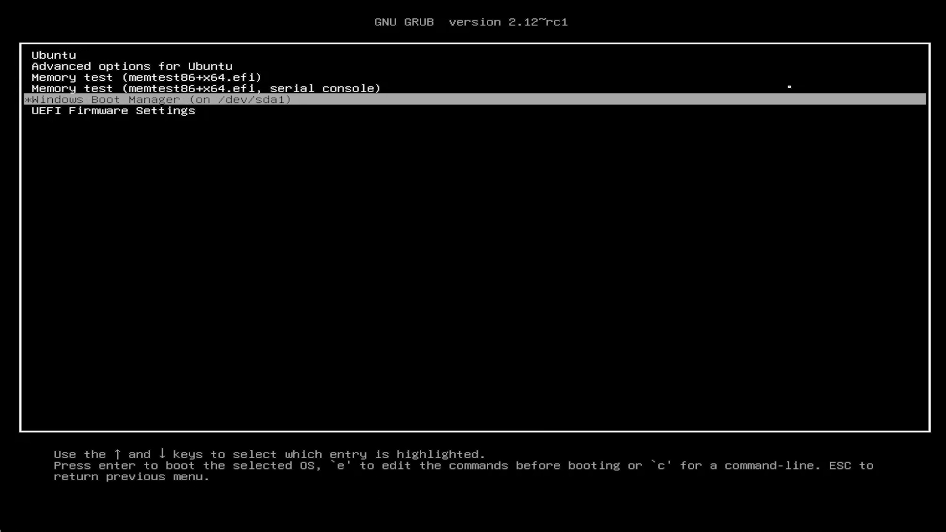